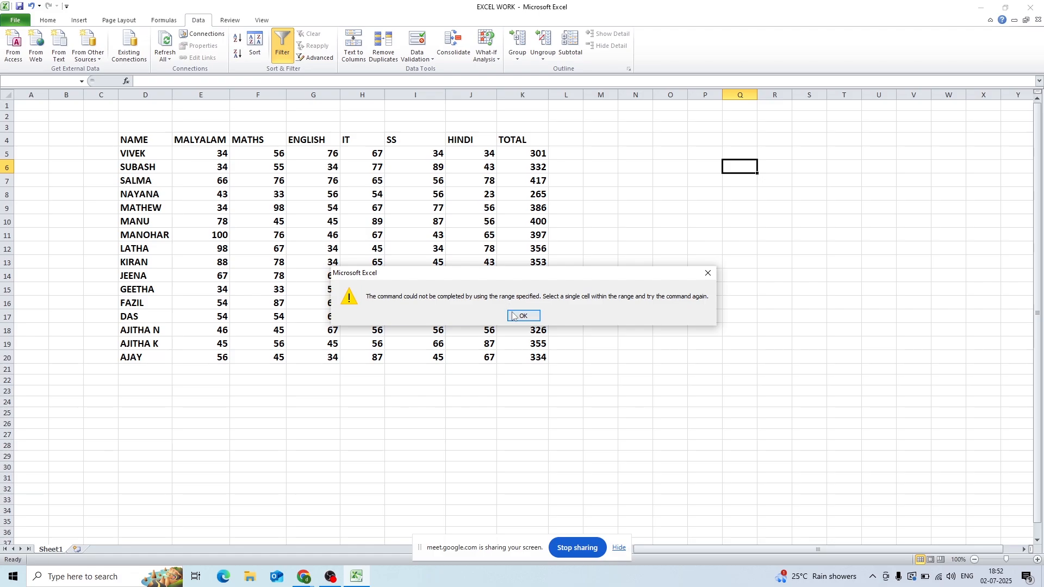
- Try to turn on filtering from an empty cell outside the marks table
{"action": "left_click", "coordinate": [516, 315]}
{"action": "left_click", "coordinate": [775, 278]}
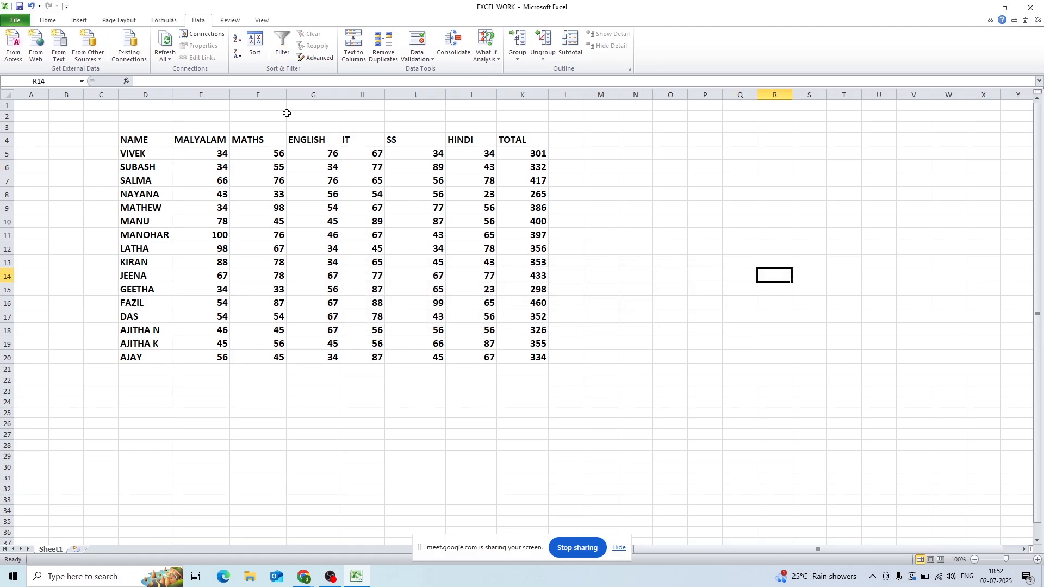
{"action": "left_click", "coordinate": [282, 50]}
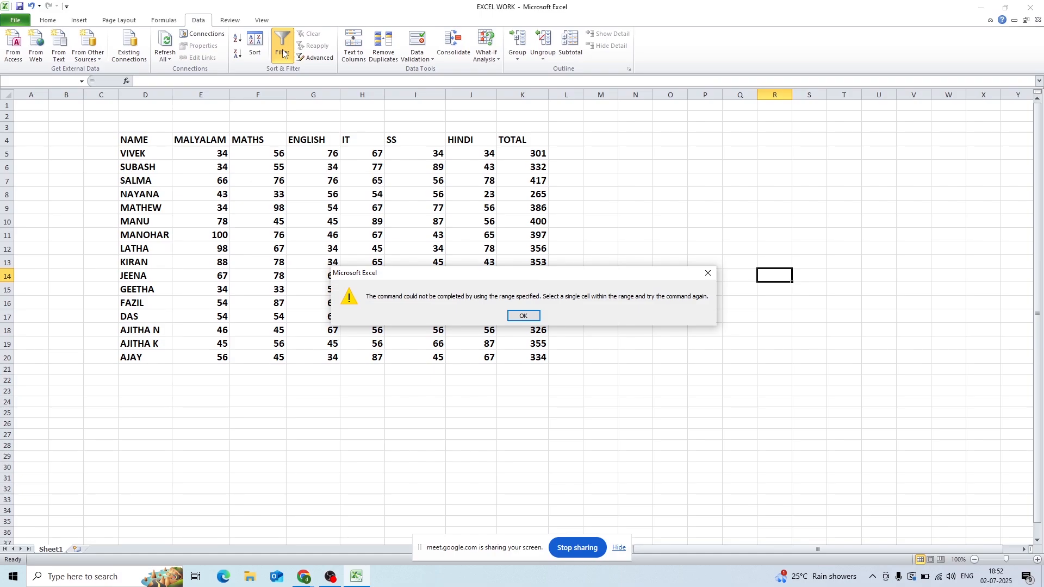
{"action": "left_click", "coordinate": [524, 317]}
- Turn on column filtering for the marks table from a cell inside it, and remove it again
{"action": "left_click", "coordinate": [302, 236]}
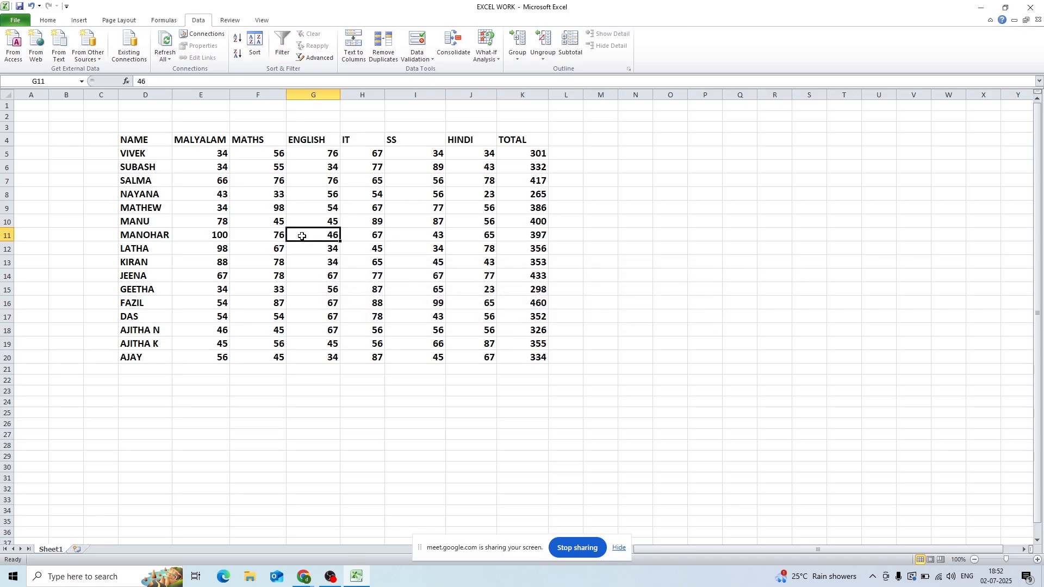
{"action": "left_click", "coordinate": [283, 49]}
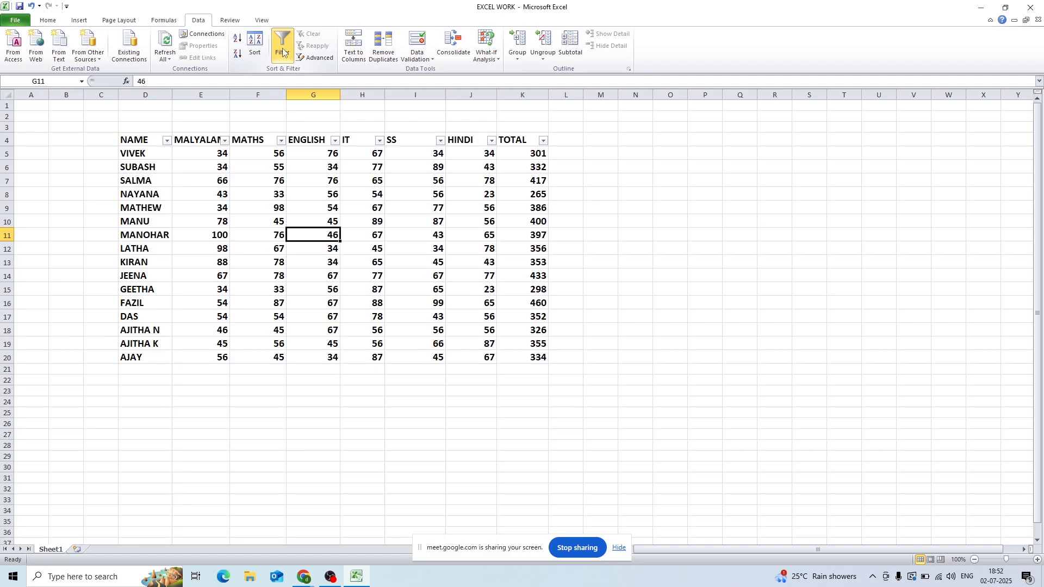
{"action": "left_click", "coordinate": [286, 54]}
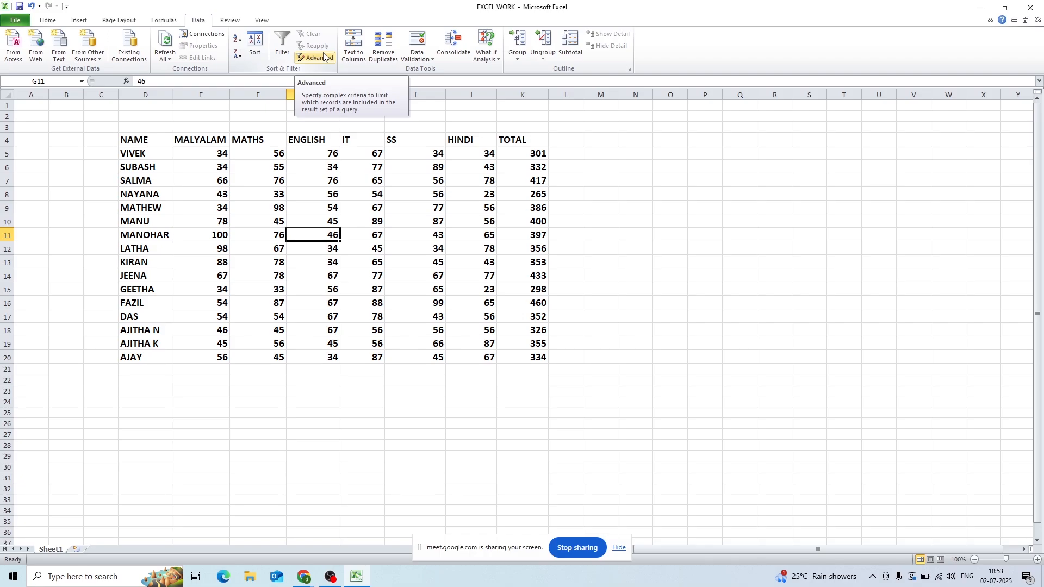
{"action": "left_click", "coordinate": [379, 288]}
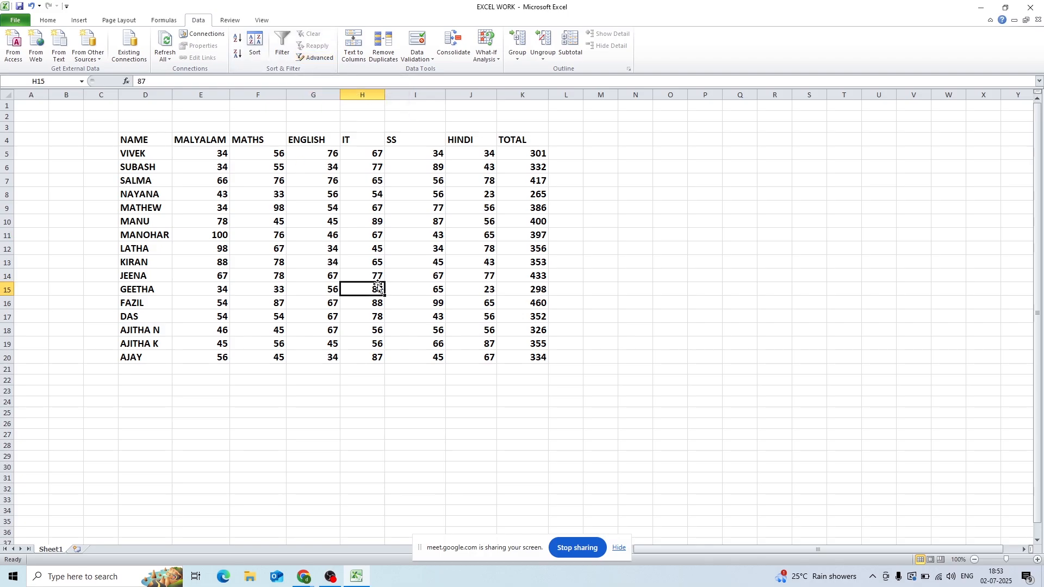
{"action": "left_click", "coordinate": [478, 293]}
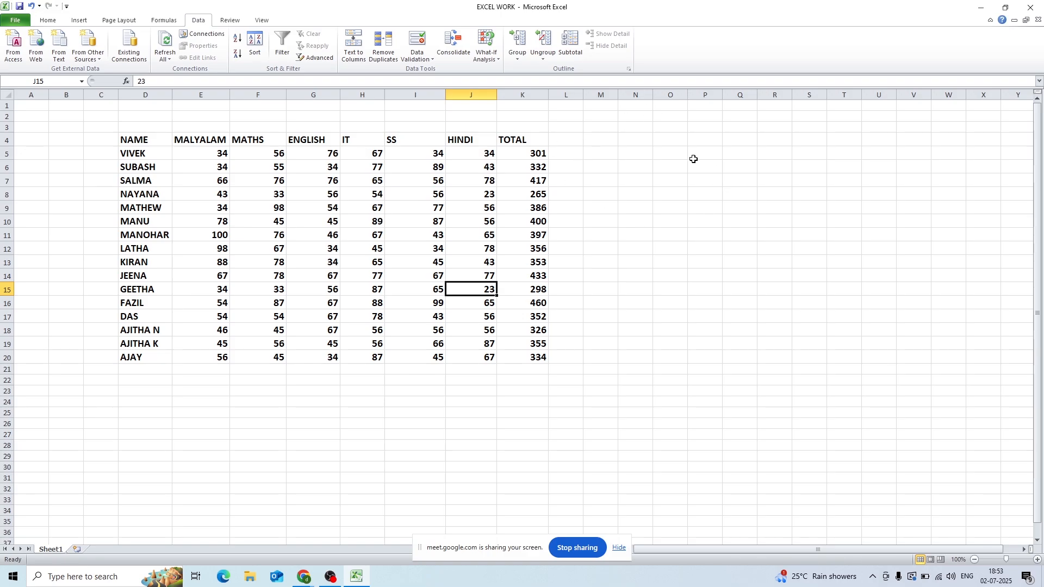
{"action": "left_click", "coordinate": [702, 210]}
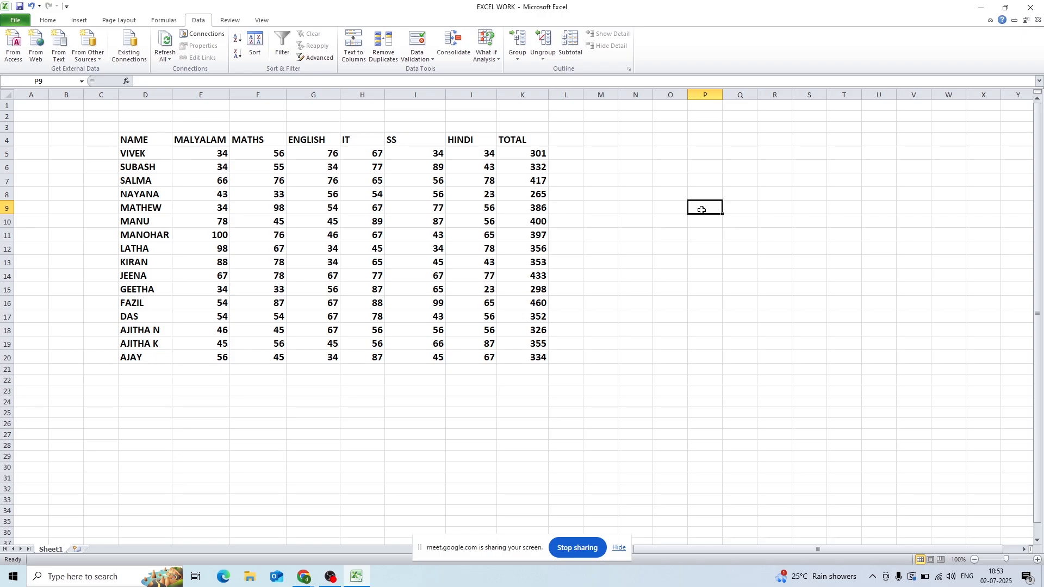
{"action": "left_click", "coordinate": [168, 154]}
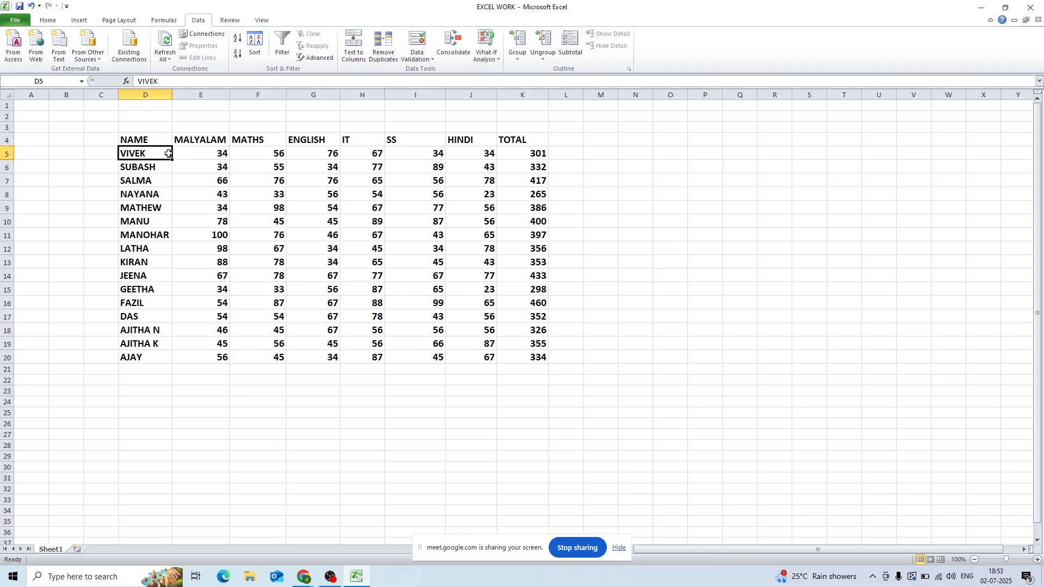
{"action": "left_click_drag", "start_coordinate": [168, 154], "coordinate": [151, 357]}
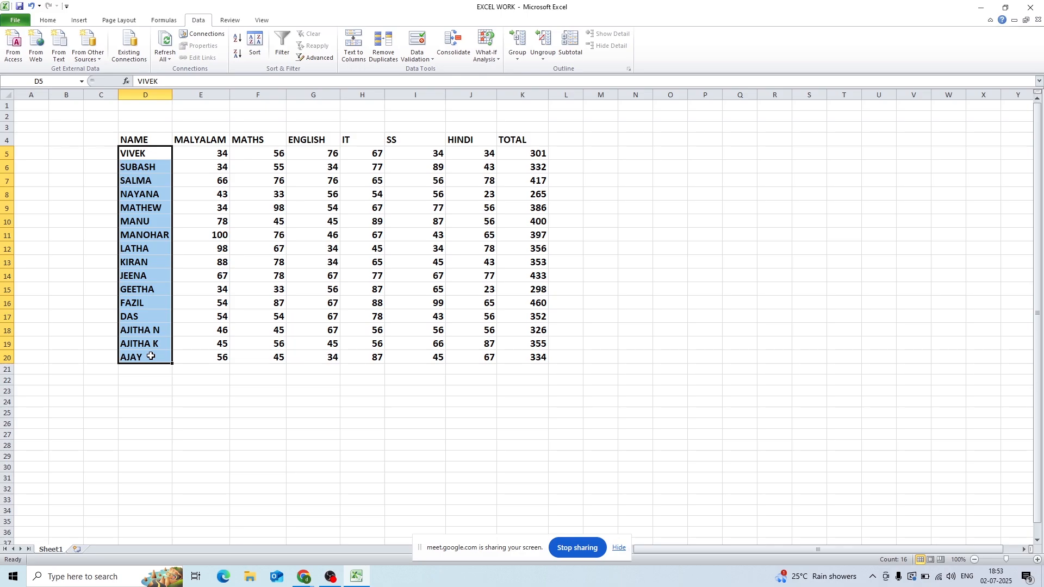
{"action": "left_click", "coordinate": [689, 237]}
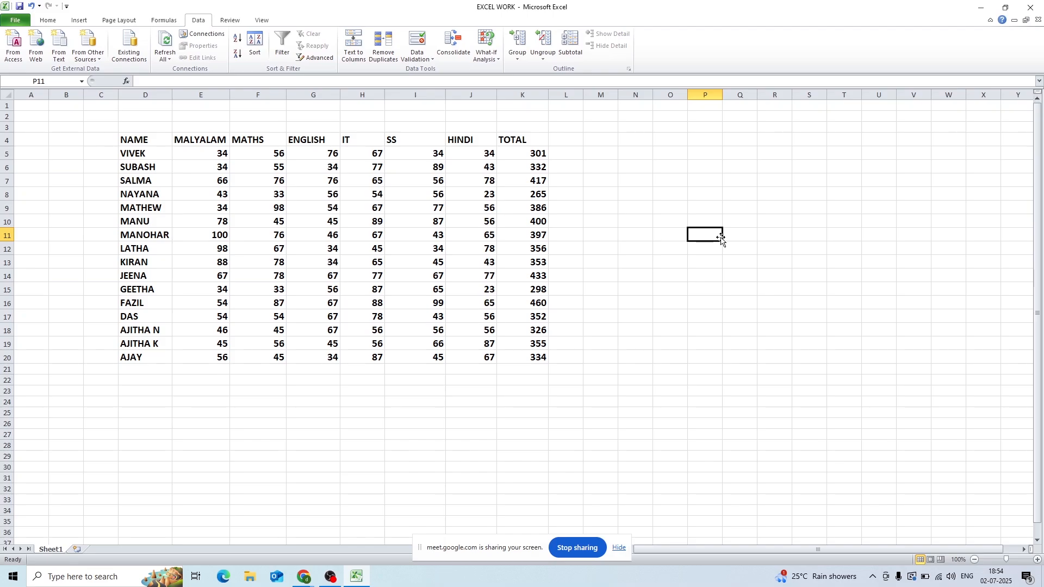
- Enter filter criteria beside the table: the heading NAME in P8 and the row 10 student's name in P9
{"action": "left_click", "coordinate": [714, 214]}
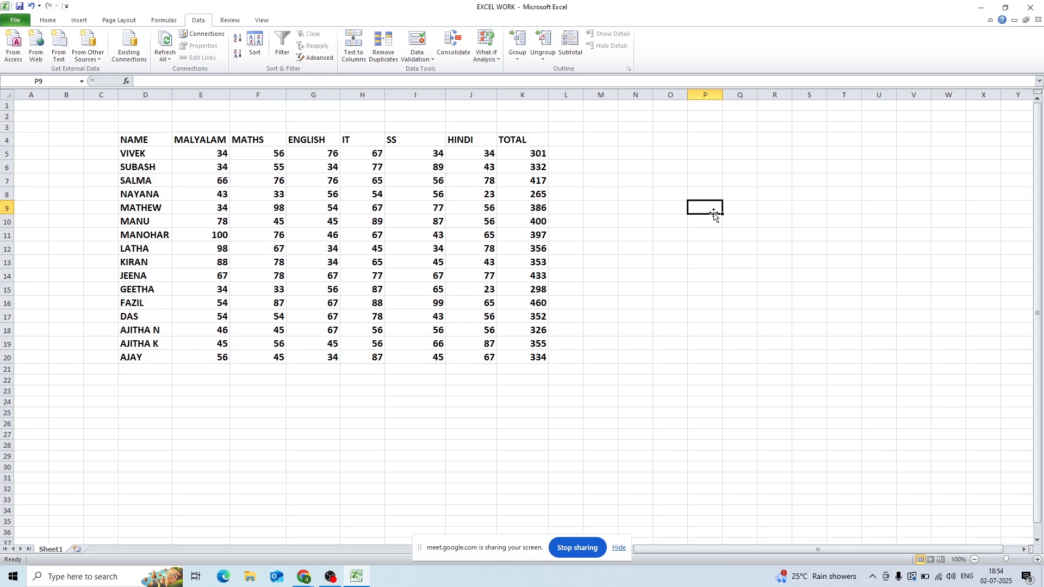
{"action": "type", "text": "MANU"}
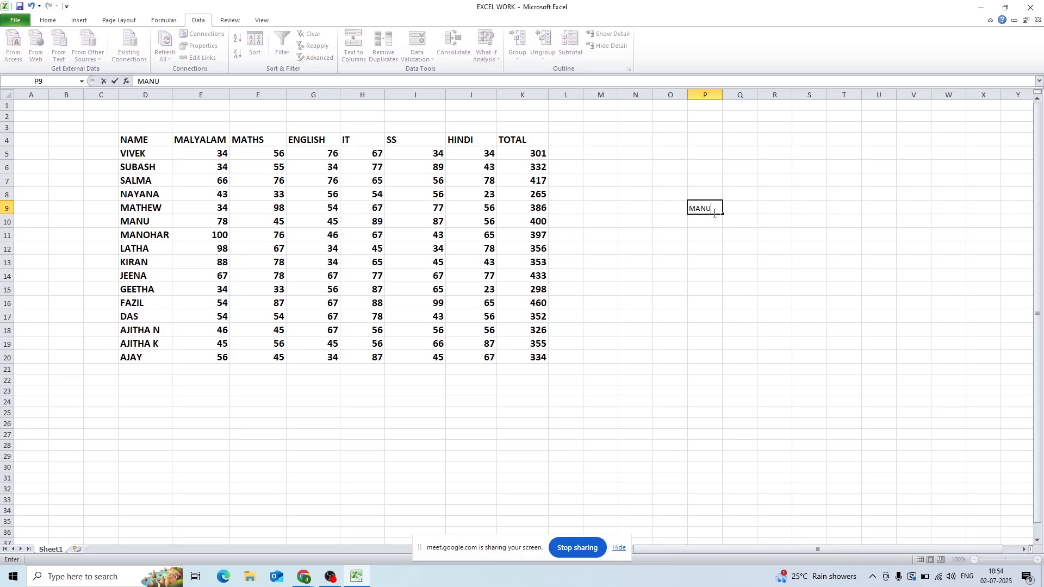
{"action": "left_click", "coordinate": [762, 254]}
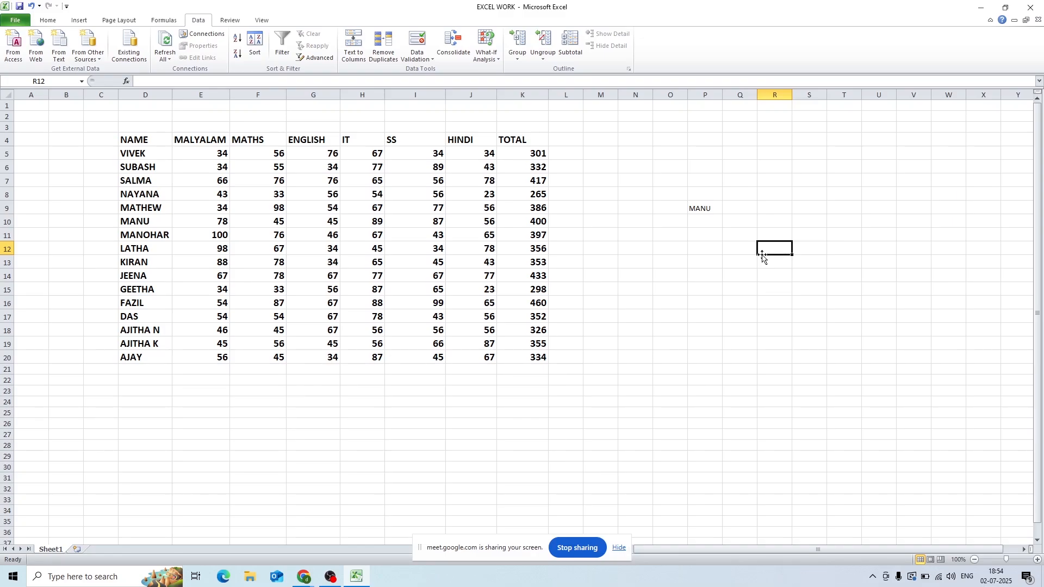
{"action": "left_click", "coordinate": [702, 211]}
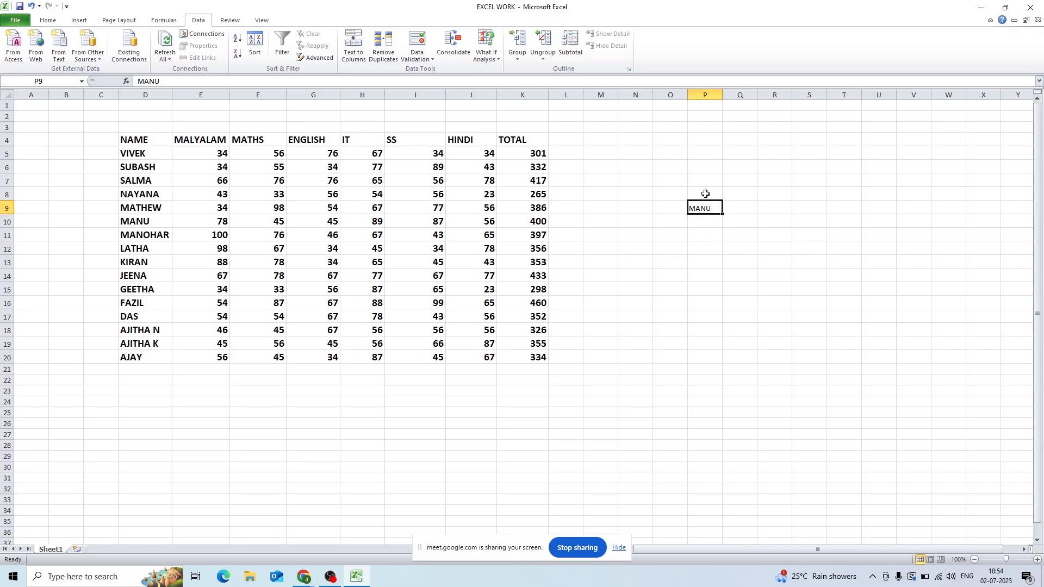
{"action": "left_click", "coordinate": [705, 194]}
{"action": "type", "text": "NAME"}
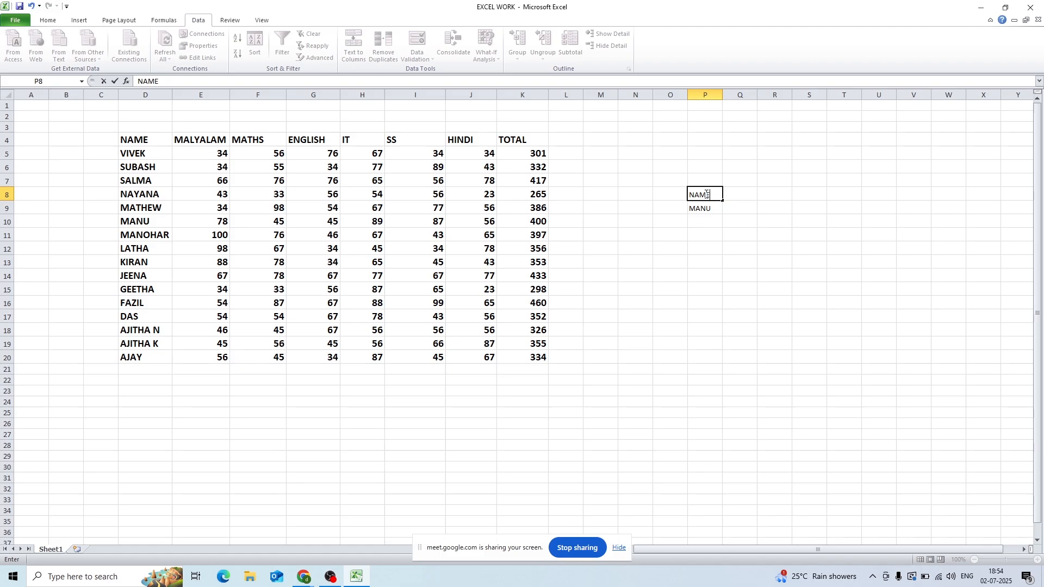
{"action": "left_click", "coordinate": [753, 284]}
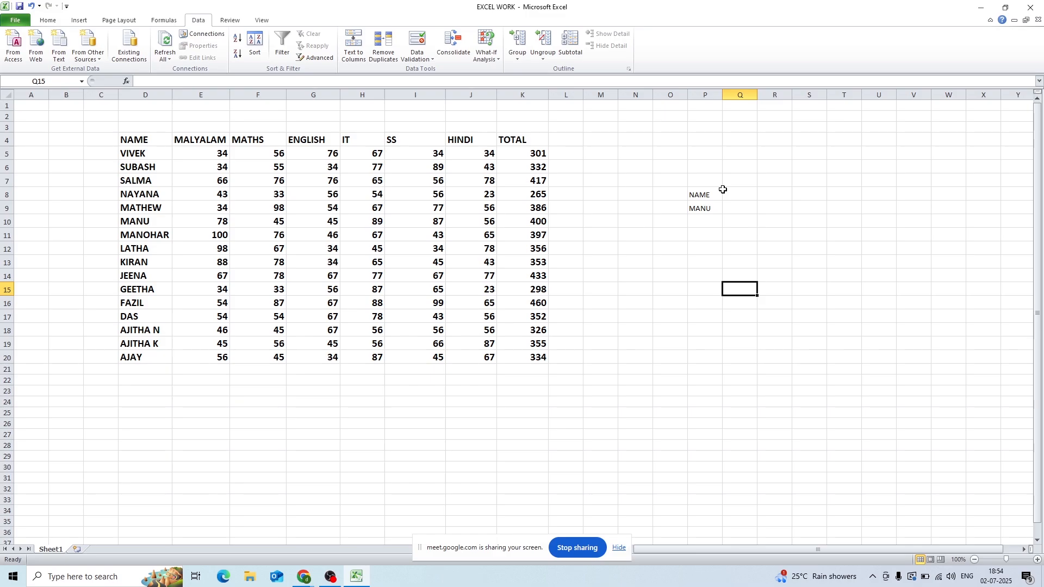
- Set up an advanced filter on the marks table D4:K20 with P8:P9 as the criteria range
{"action": "left_click", "coordinate": [318, 238]}
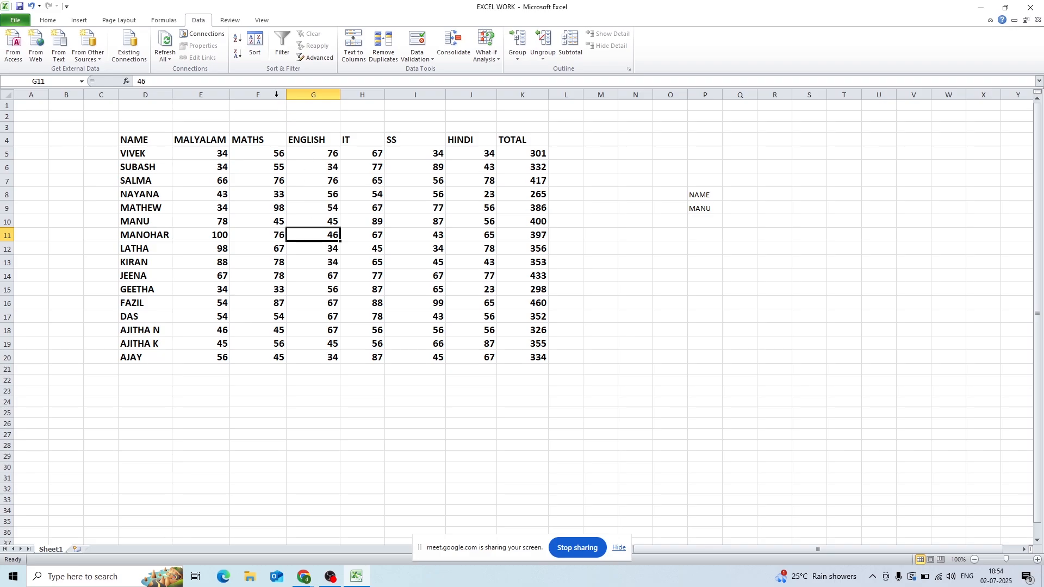
{"action": "left_click", "coordinate": [319, 58]}
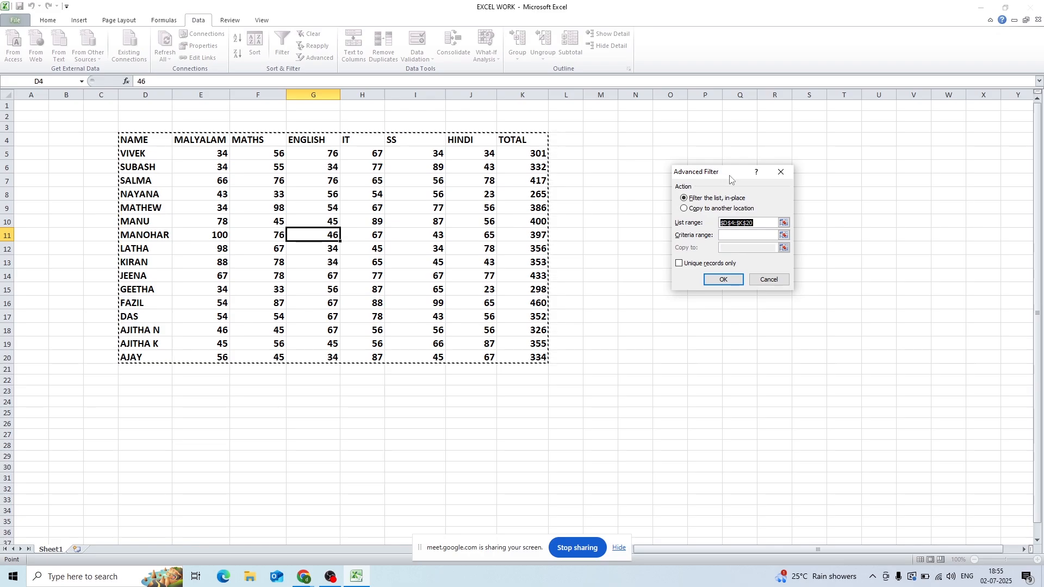
{"action": "left_click_drag", "start_coordinate": [730, 176], "coordinate": [864, 166]}
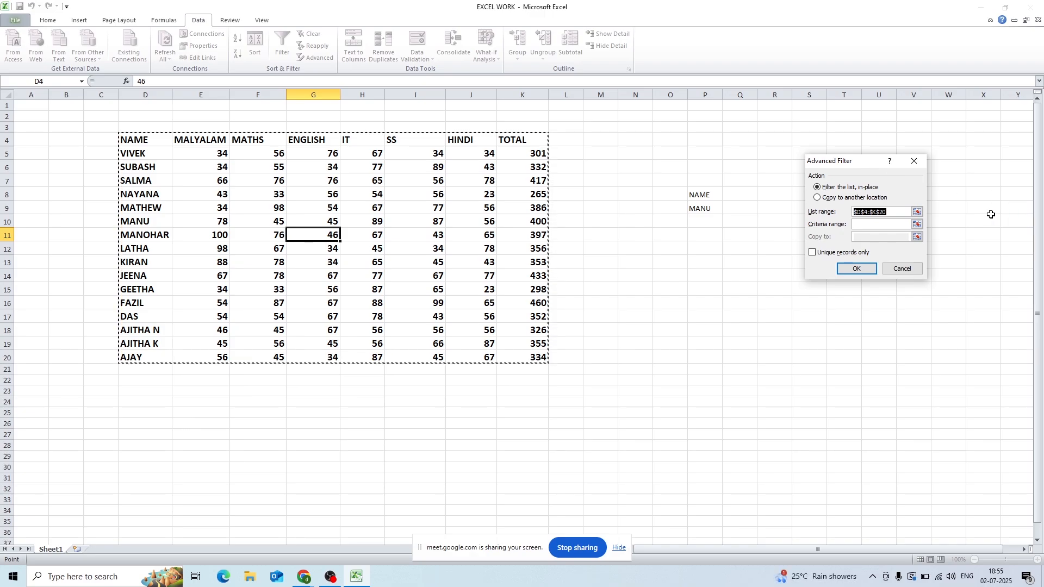
{"action": "left_click", "coordinate": [873, 223]}
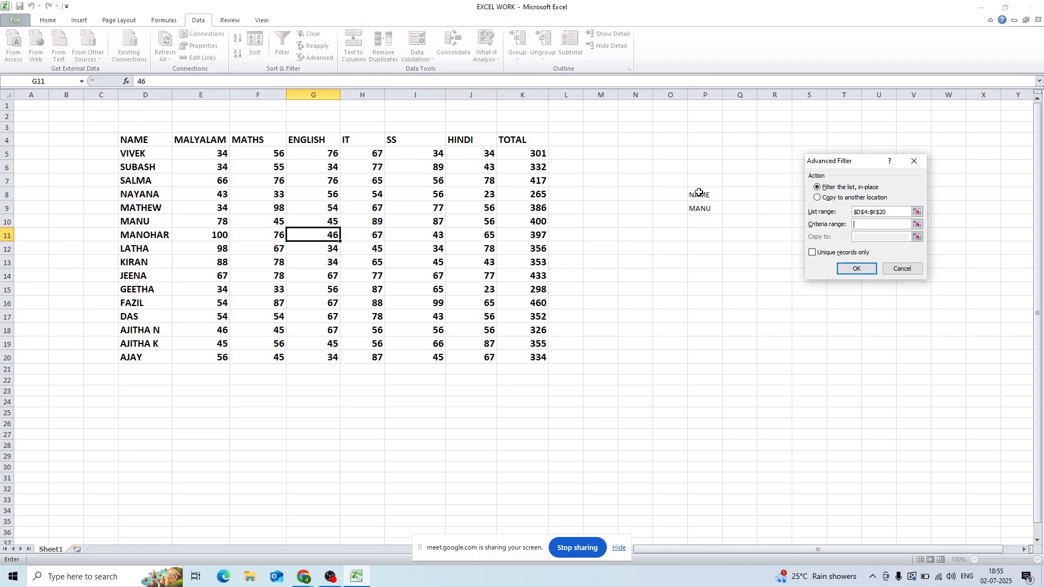
{"action": "left_click_drag", "start_coordinate": [699, 193], "coordinate": [699, 201]}
{"action": "left_click_drag", "start_coordinate": [698, 205], "coordinate": [699, 205]}
- Have the advanced filter copy the matching record to another location starting at E25, and run it
{"action": "left_click", "coordinate": [818, 199]}
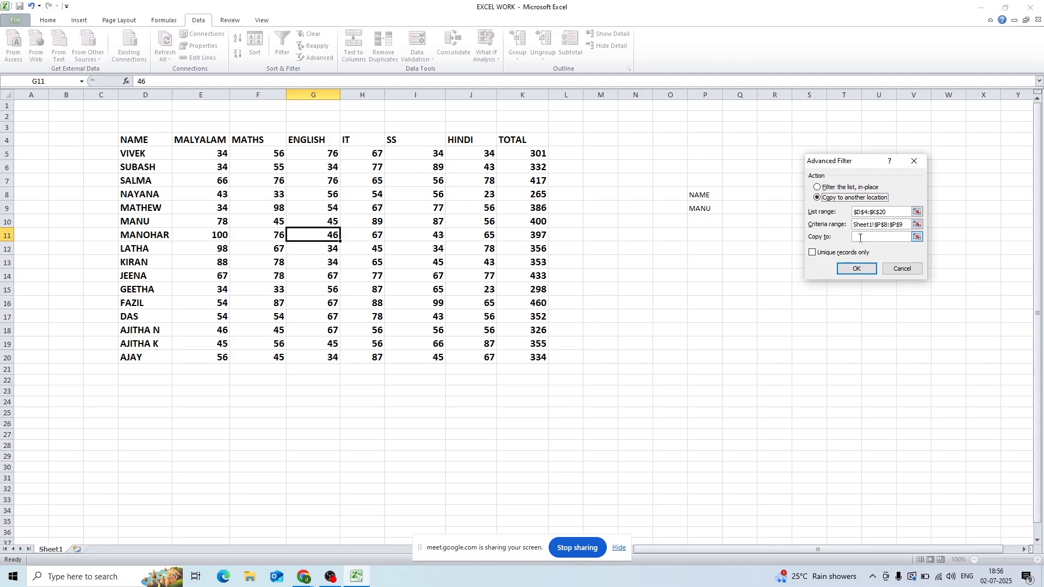
{"action": "left_click", "coordinate": [860, 238]}
{"action": "left_click", "coordinate": [216, 413]}
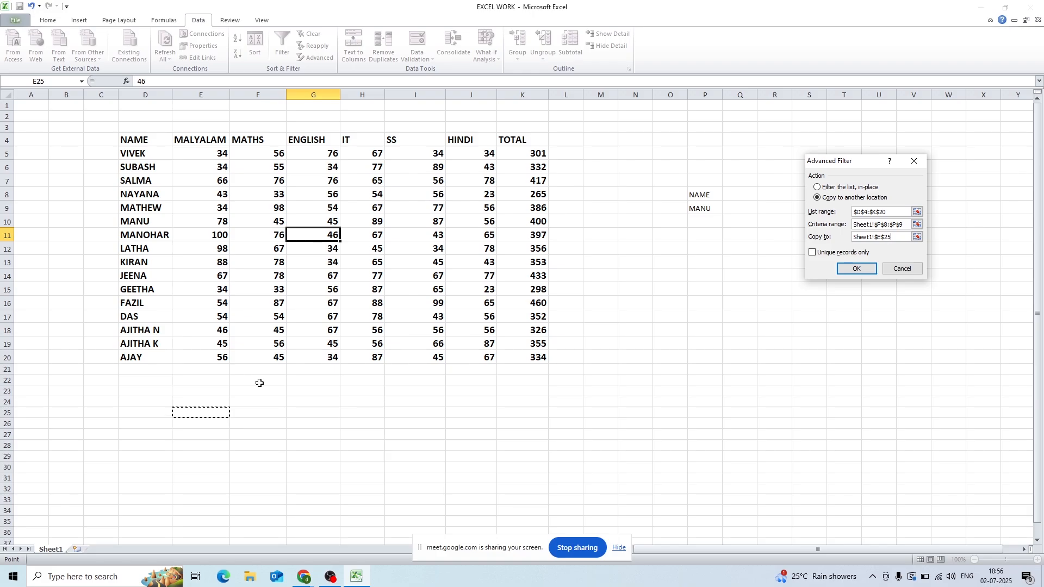
{"action": "left_click", "coordinate": [858, 271]}
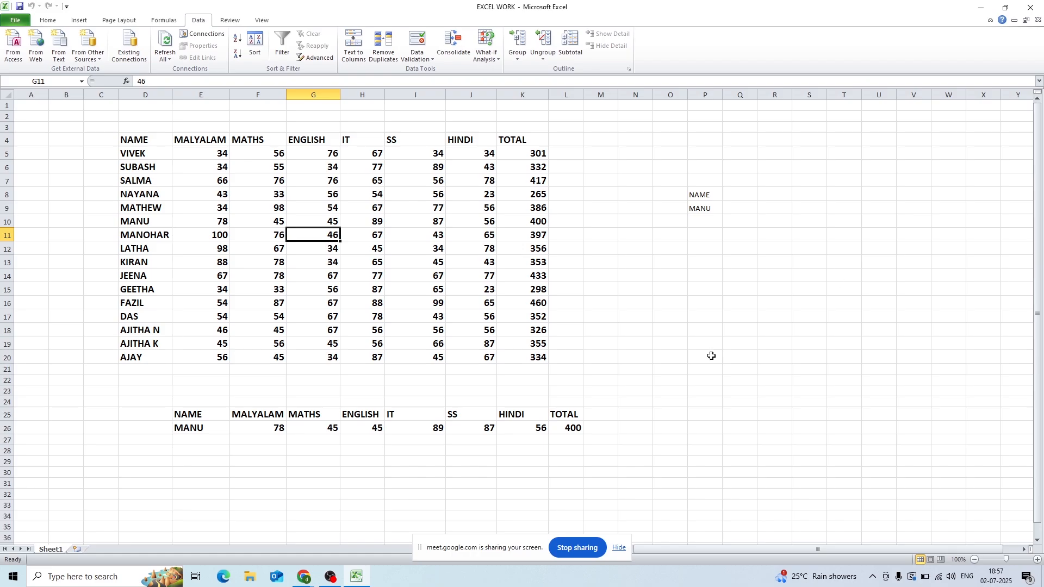
- Delete the extracted record below the marks table and the name criteria in P8:P9
{"action": "left_click", "coordinate": [165, 401]}
{"action": "left_click_drag", "start_coordinate": [163, 402], "coordinate": [606, 450]}
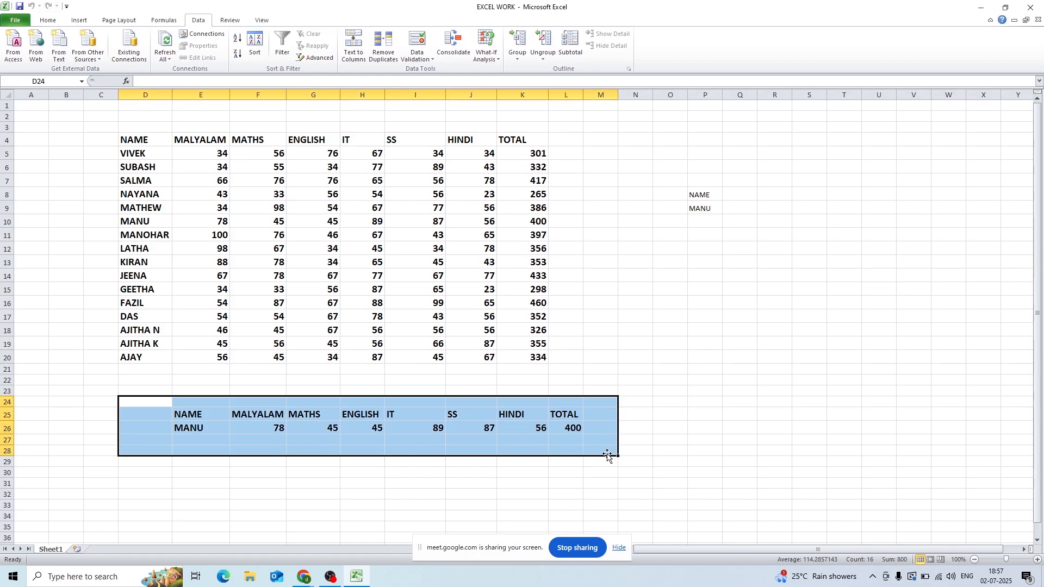
{"action": "key", "text": "Delete"}
{"action": "left_click_drag", "start_coordinate": [669, 169], "coordinate": [742, 270]}
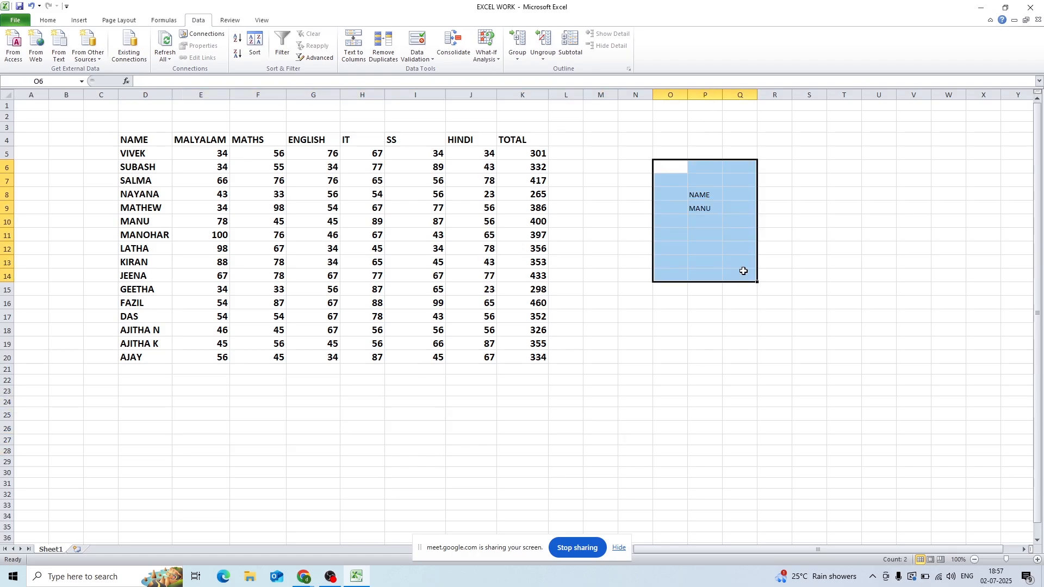
{"action": "key", "text": "Delete"}
- Enter new filter criteria beside the table: the heading ENGLISH in N9 and the mark 67 in N10
{"action": "left_click", "coordinate": [629, 207]}
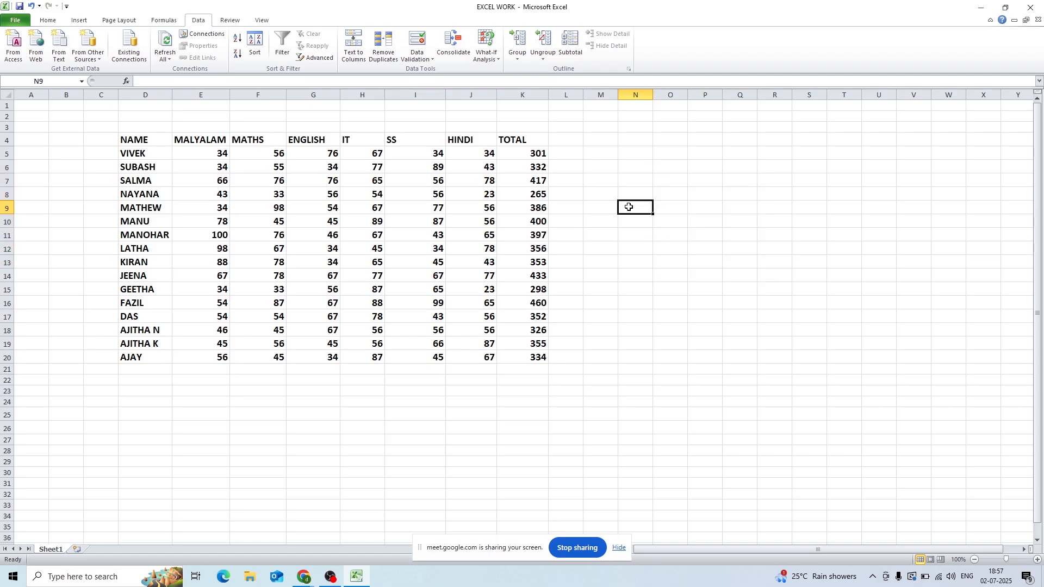
{"action": "type", "text": "ENGLISH"}
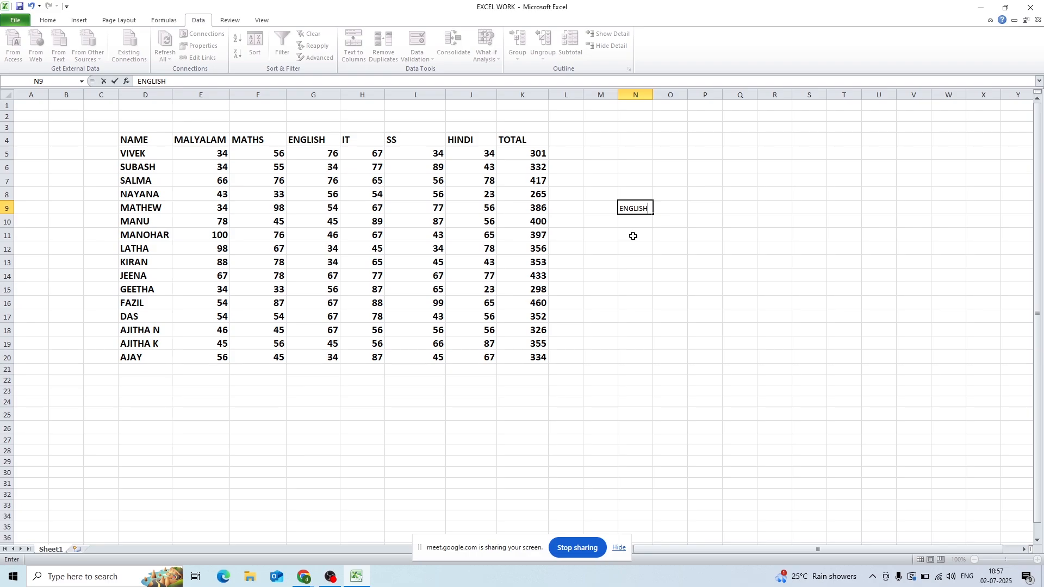
{"action": "left_click", "coordinate": [635, 225]}
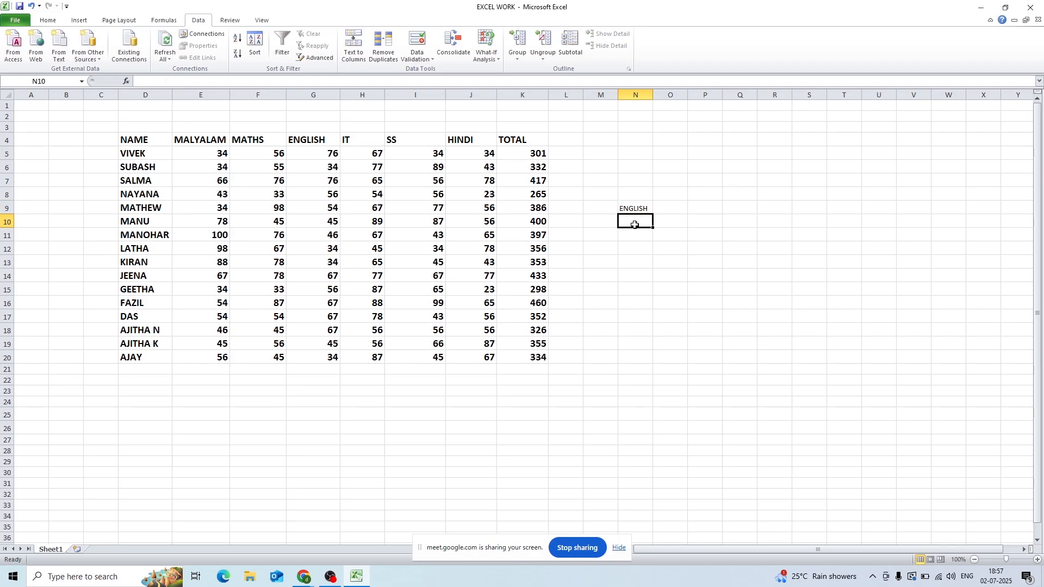
{"action": "type", "text": "67"}
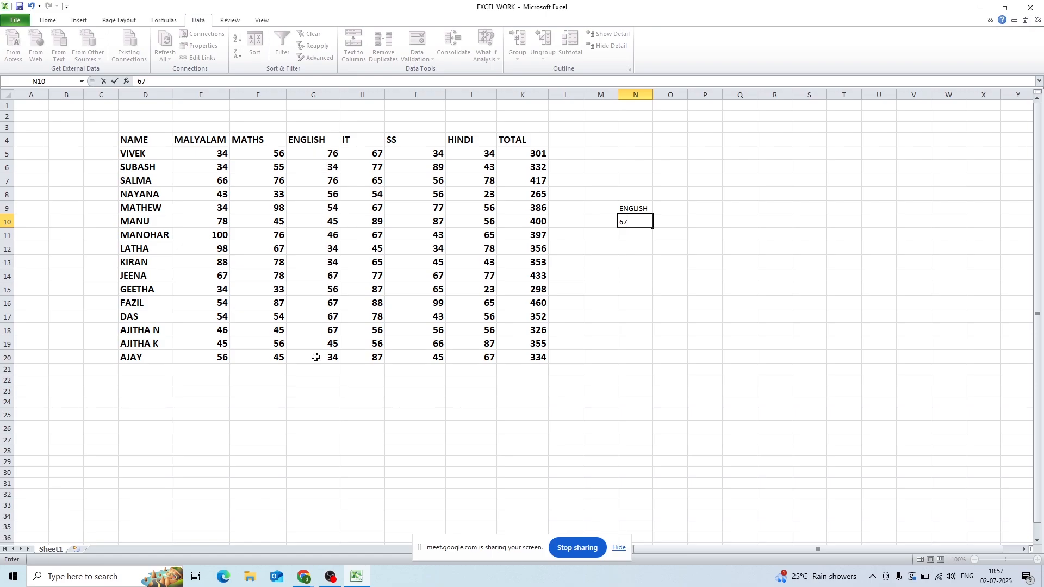
{"action": "left_click", "coordinate": [717, 289]}
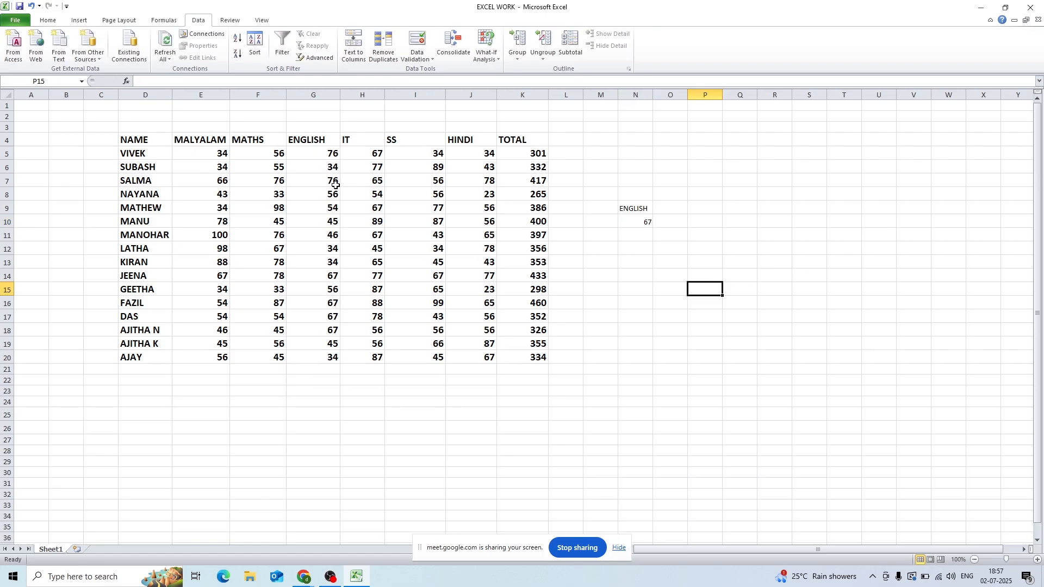
- Set up an advanced filter on the marks table, replacing the criteria range with N9:N10
{"action": "left_click", "coordinate": [309, 236]}
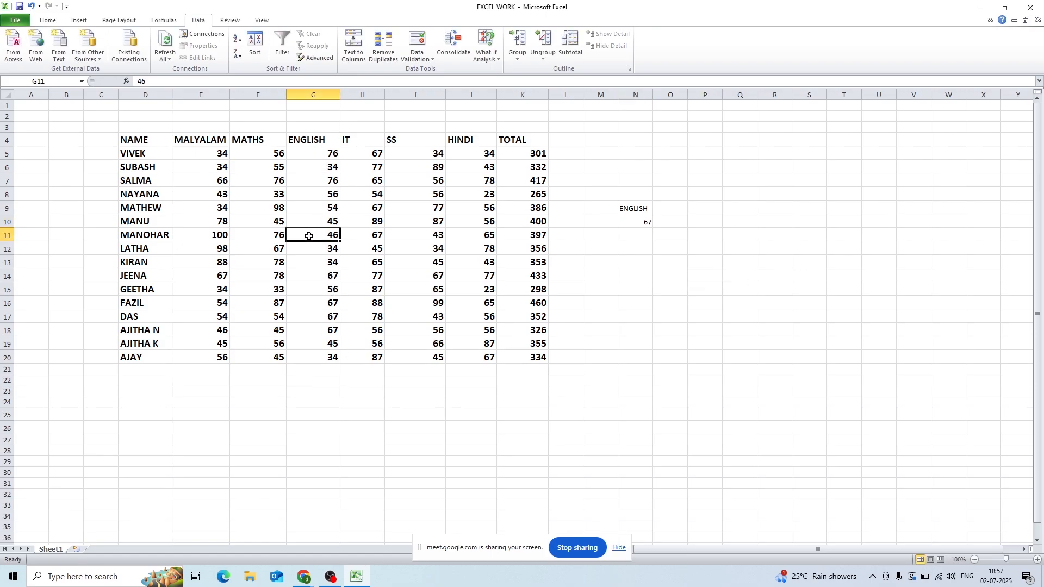
{"action": "left_click", "coordinate": [321, 58]}
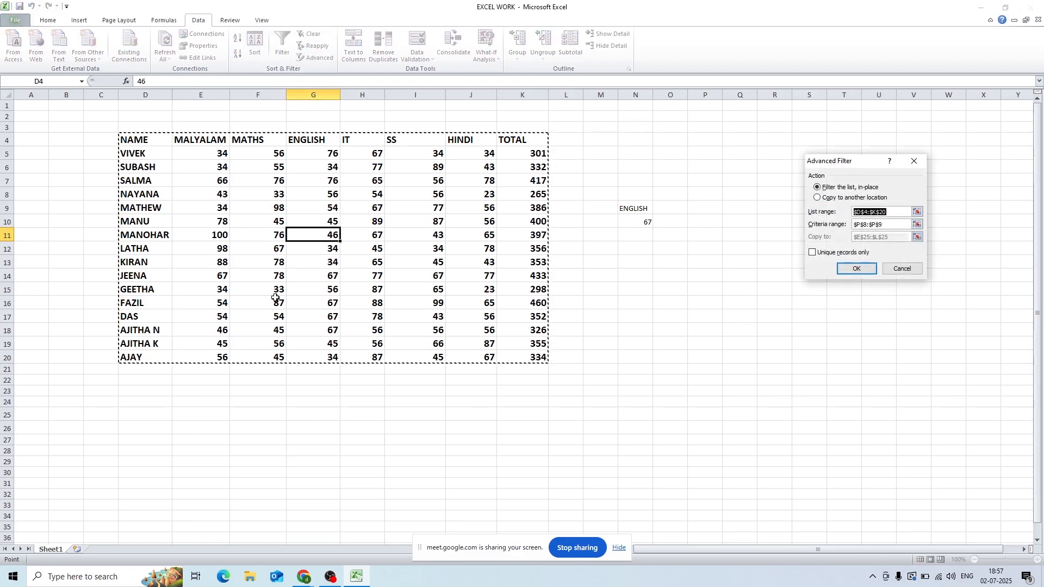
{"action": "left_click", "coordinate": [891, 225]}
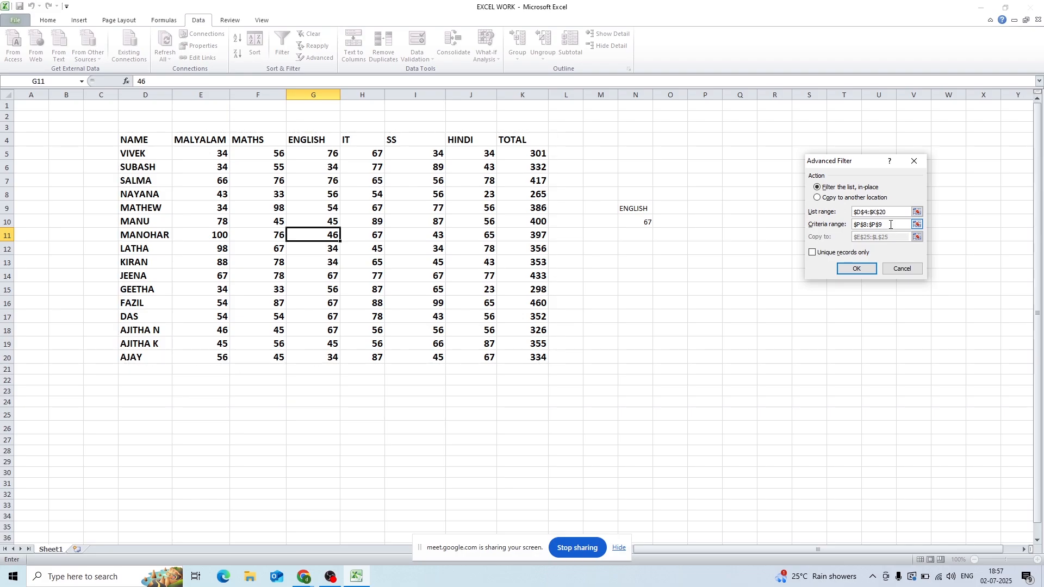
{"action": "key", "text": "BackSpace"}
{"action": "key", "text": "BackSpace"}
{"action": "key", "text": "BackSpace"}
{"action": "key", "text": "BackSpace"}
{"action": "key", "text": "BackSpace"}
{"action": "key", "text": "BackSpace"}
{"action": "key", "text": "BackSpace"}
{"action": "key", "text": "BackSpace"}
{"action": "key", "text": "BackSpace"}
{"action": "left_click", "coordinate": [648, 210]}
{"action": "left_click_drag", "start_coordinate": [647, 209], "coordinate": [648, 221]}
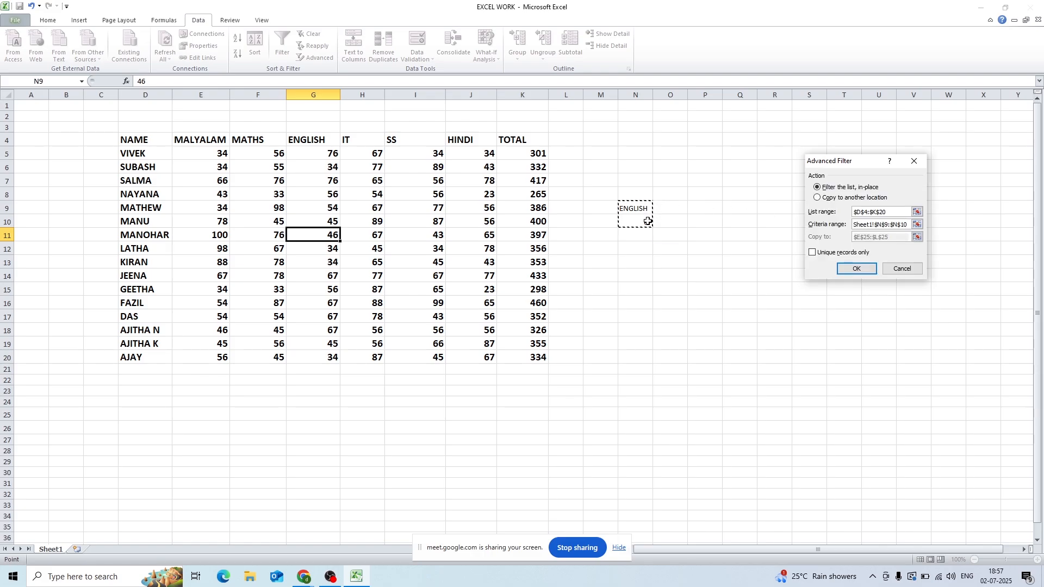
- Have the advanced filter copy the matching records to another location starting at E25, and run it
{"action": "left_click", "coordinate": [823, 201]}
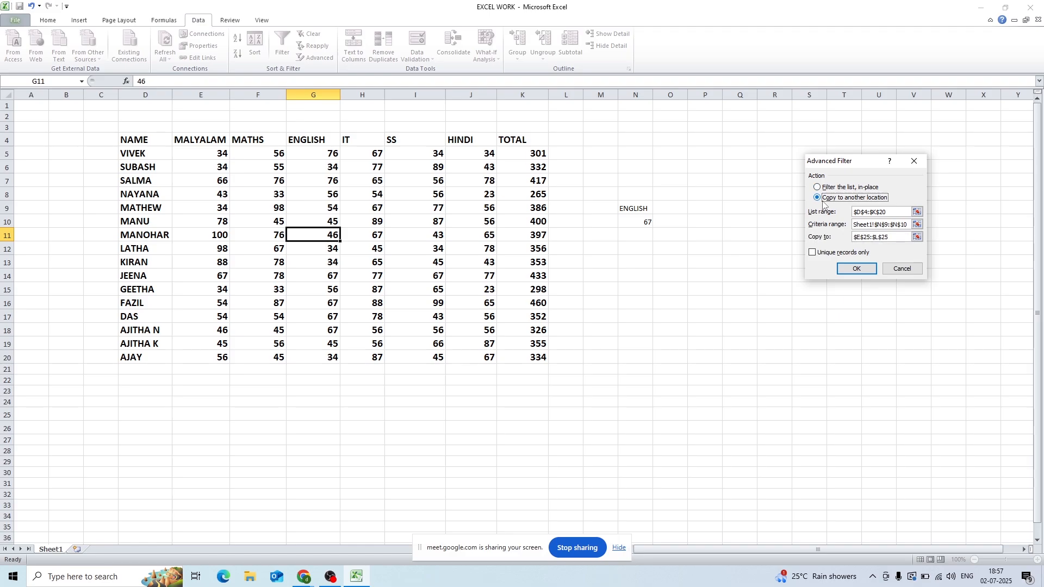
{"action": "left_click", "coordinate": [900, 240]}
{"action": "key", "text": "BackSpace"}
{"action": "key", "text": "BackSpace"}
{"action": "key", "text": "BackSpace"}
{"action": "key", "text": "BackSpace"}
{"action": "key", "text": "BackSpace"}
{"action": "key", "text": "BackSpace"}
{"action": "key", "text": "BackSpace"}
{"action": "key", "text": "BackSpace"}
{"action": "key", "text": "BackSpace"}
{"action": "key", "text": "BackSpace"}
{"action": "key", "text": "BackSpace"}
{"action": "left_click", "coordinate": [203, 412]}
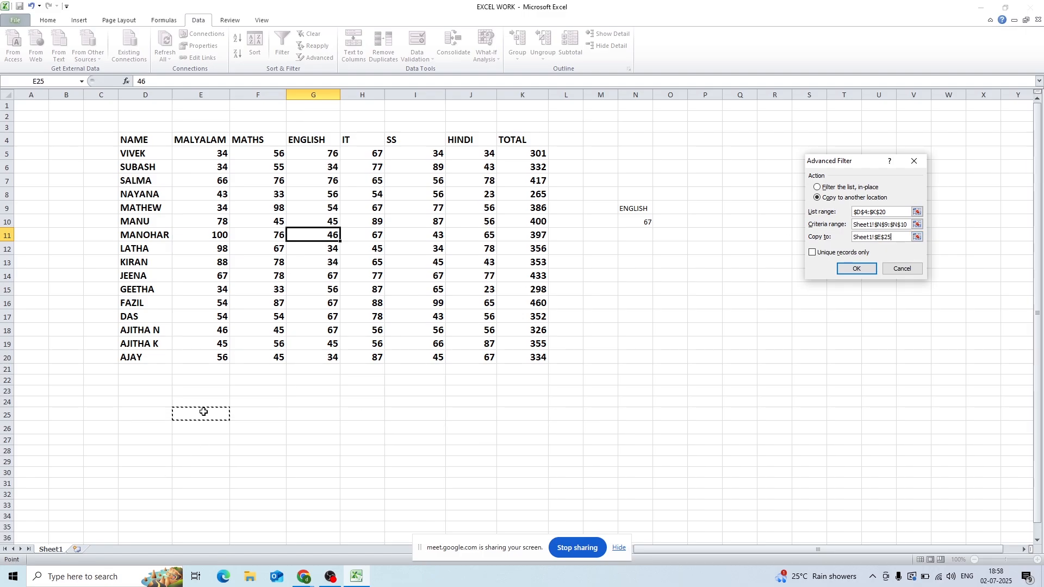
{"action": "left_click", "coordinate": [843, 270]}
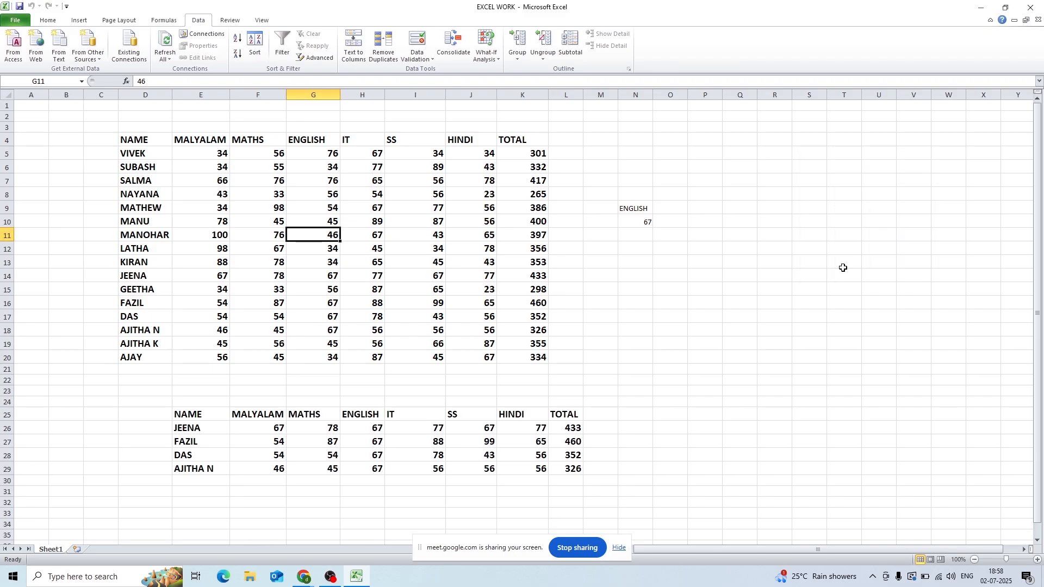